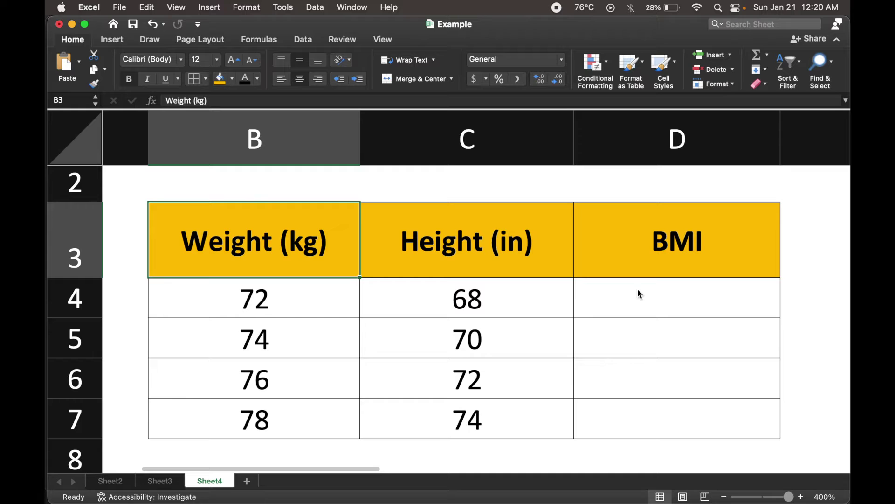
Step: Look over the BMI equation, W (kg) / H² (m²), then bring up the column D context menu
scroll(652, 293, right, 10)
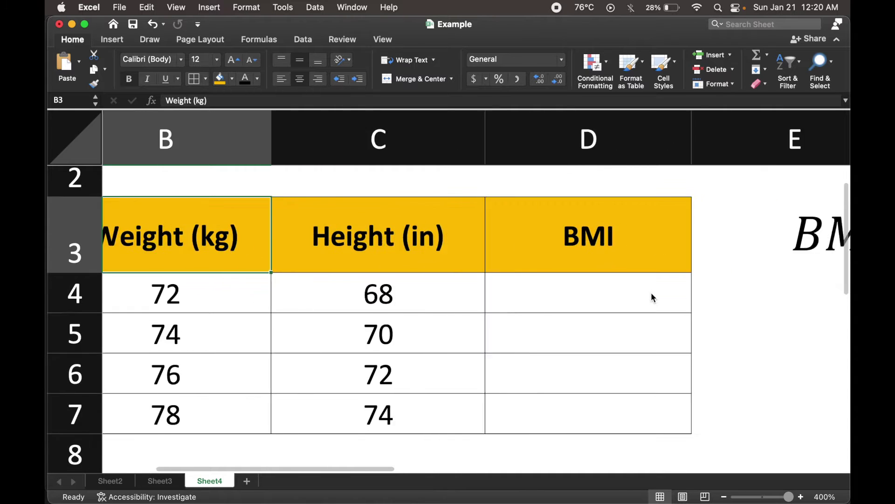
scroll(653, 298, up, 1)
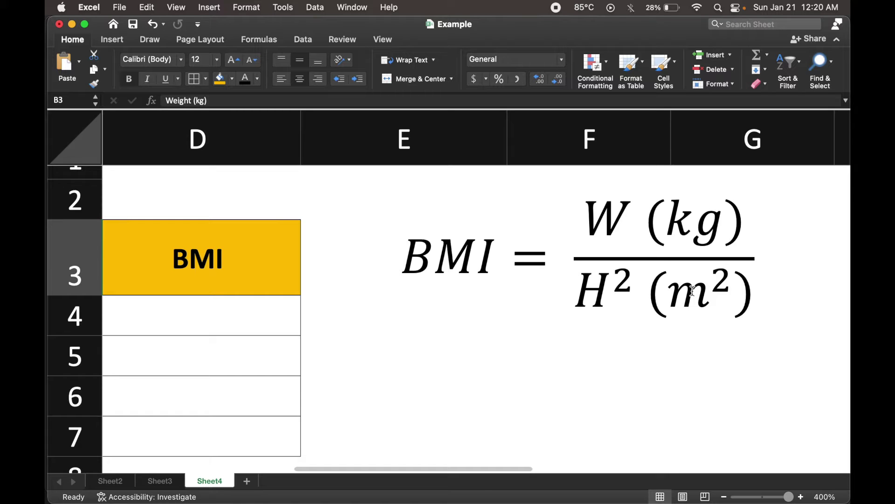
scroll(582, 279, left, 5)
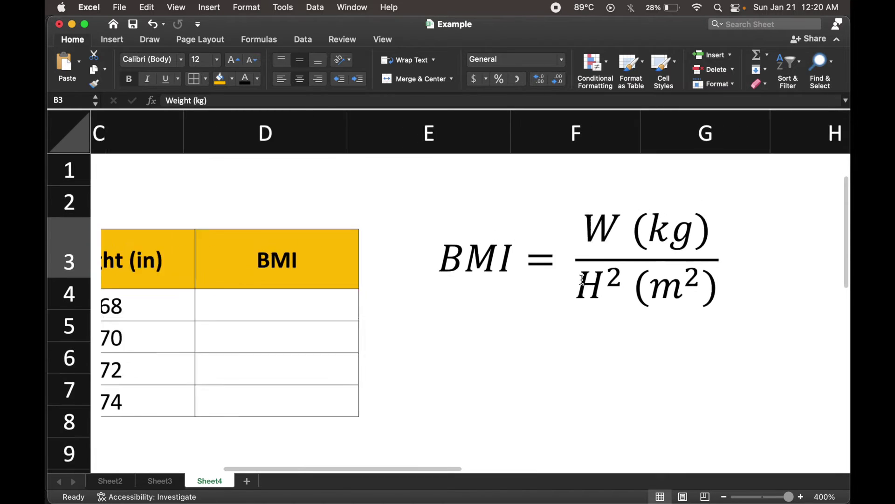
scroll(581, 279, down, 3)
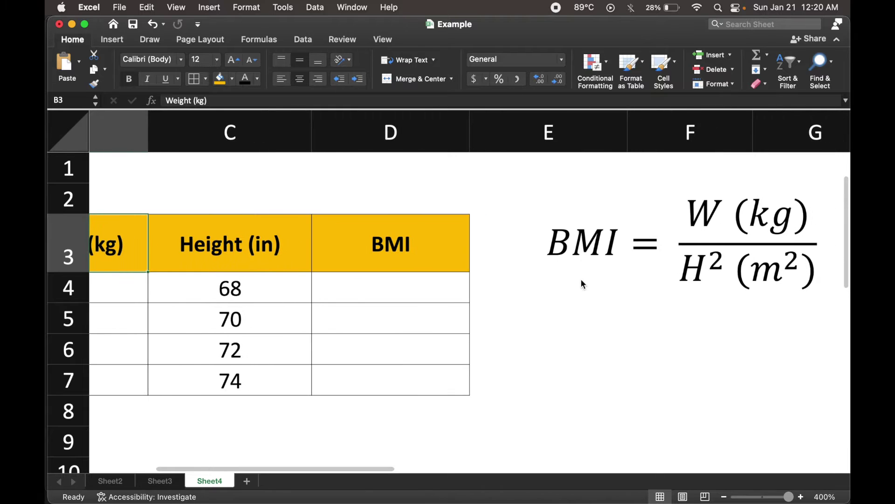
scroll(581, 278, left, 3)
scroll(347, 226, up, 1)
scroll(346, 224, right, 3)
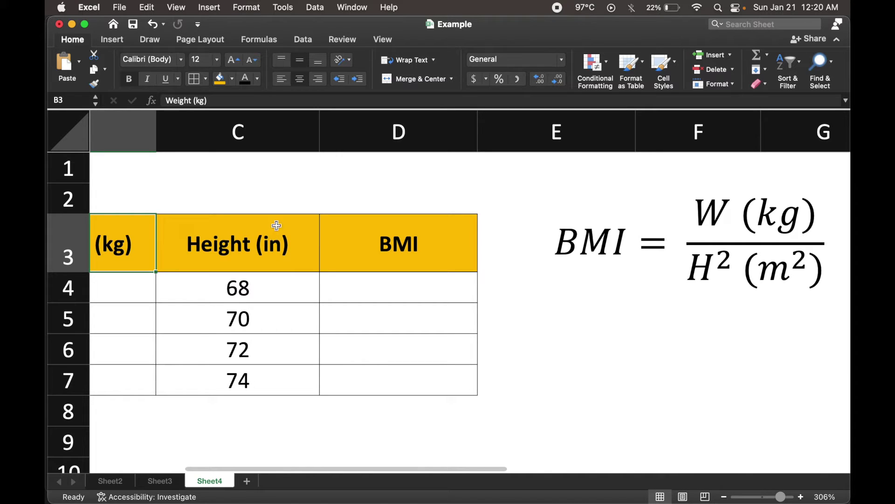
right_click(379, 124)
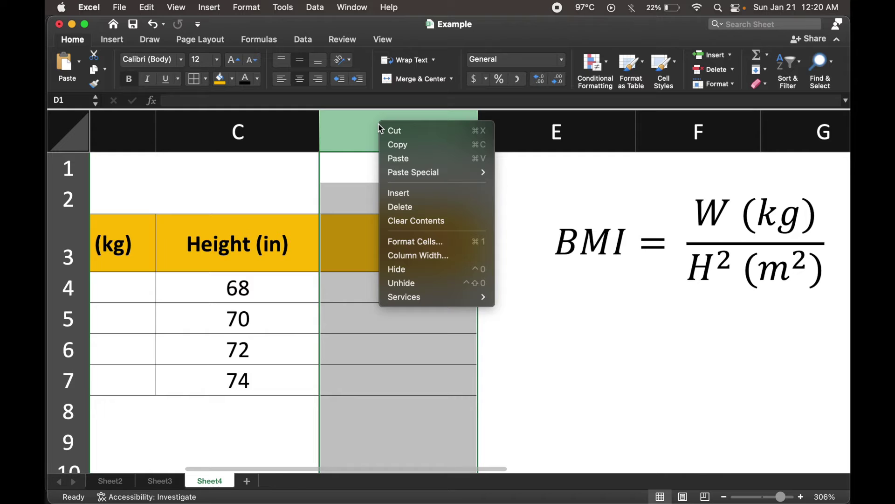
Step: Insert a blank column D before BMI and give it the header 'Height (m)' in D3
click(400, 199)
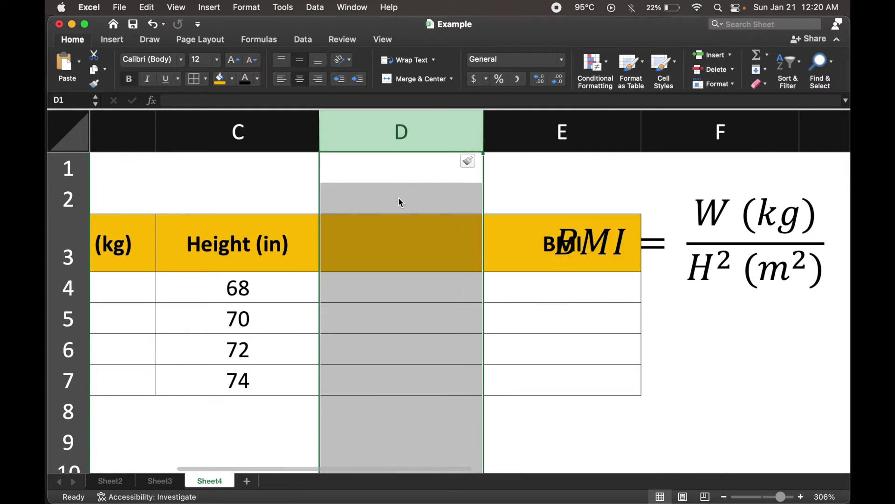
click(382, 250)
text(Heing)
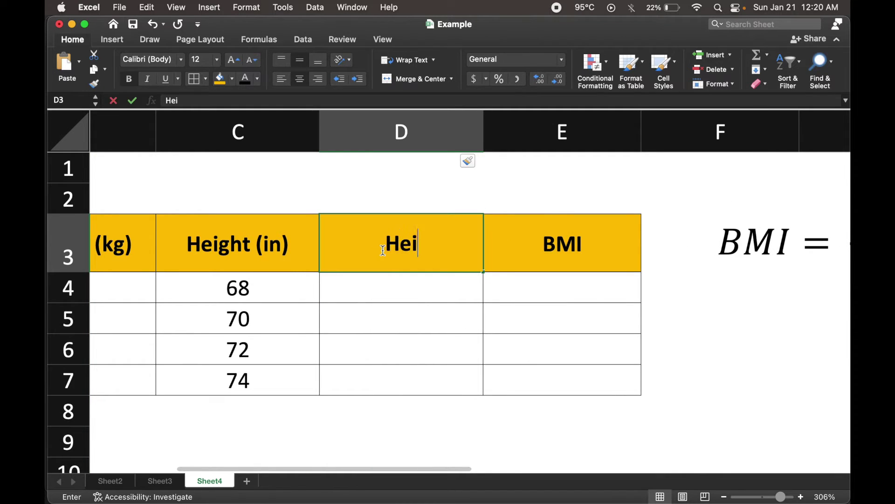
key(BackSpace)
key(BackSpace)
text(ght ())
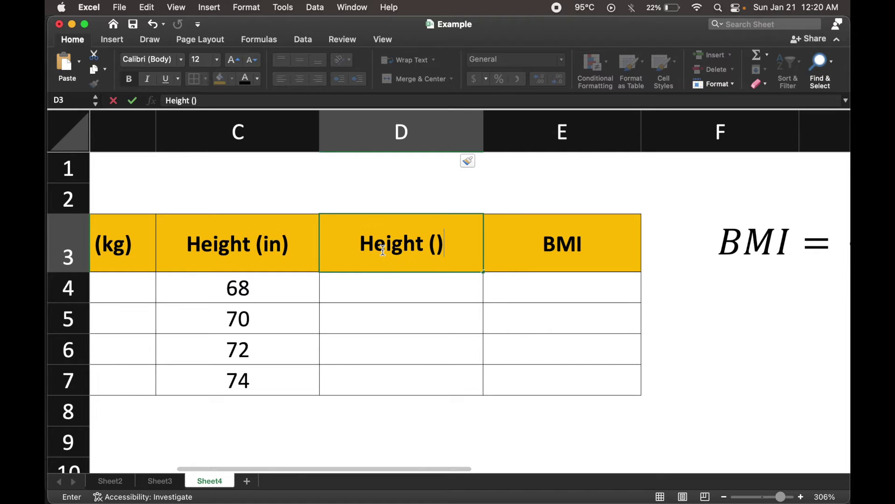
key(Left)
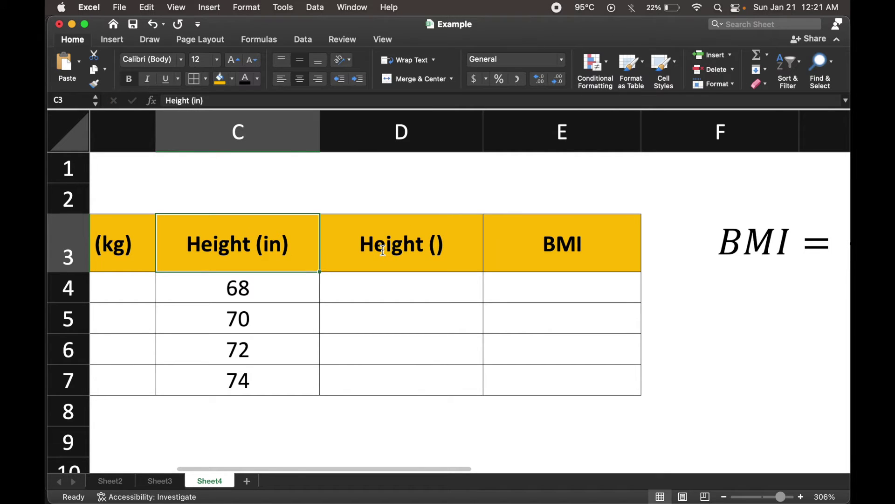
key(Right)
click(293, 98)
key(Left)
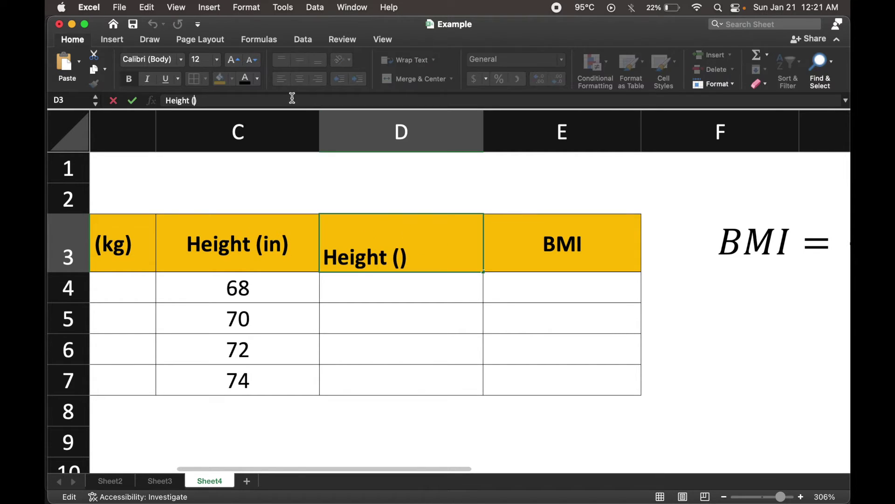
text(m)
key(Return)
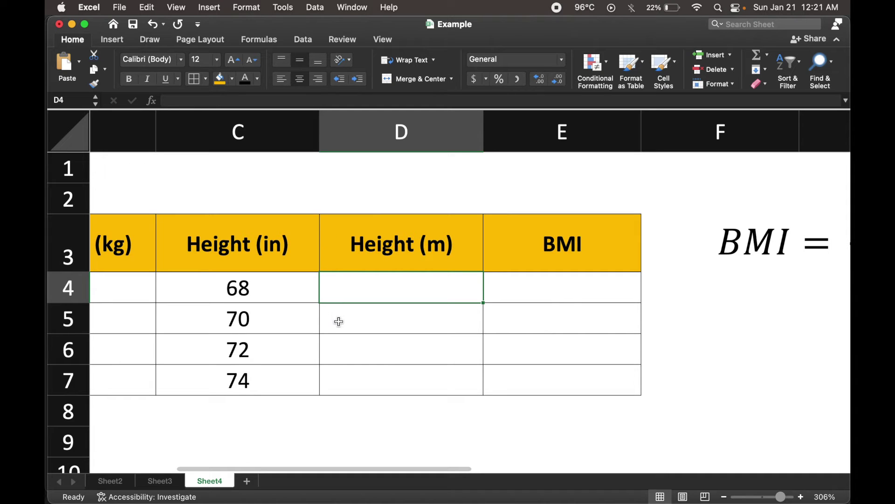
scroll(339, 321, right, 2)
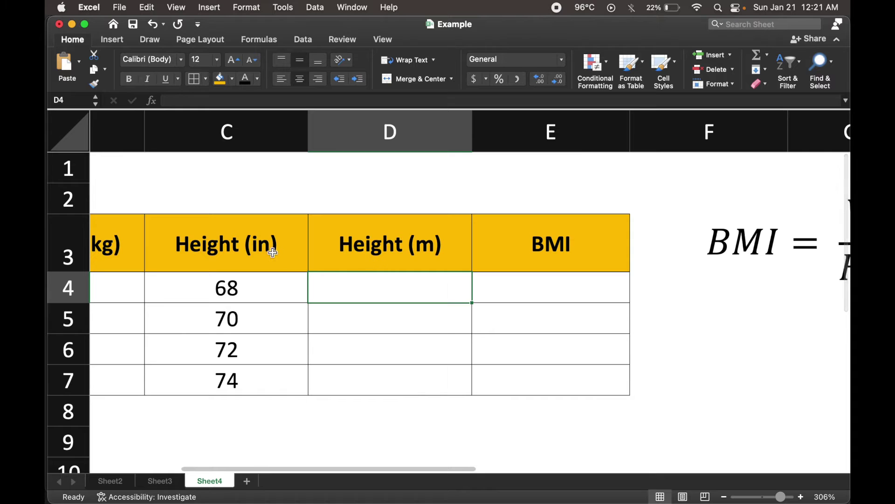
scroll(567, 272, right, 5)
Step: Drag the H (m) = H (in)/39.37 equation box directly under the BMI equation, then deselect it
scroll(567, 272, right, 10)
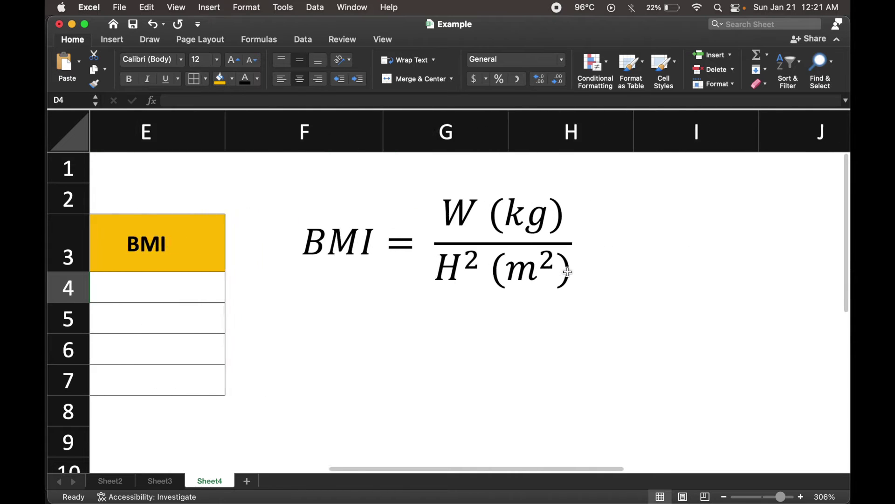
click(689, 254)
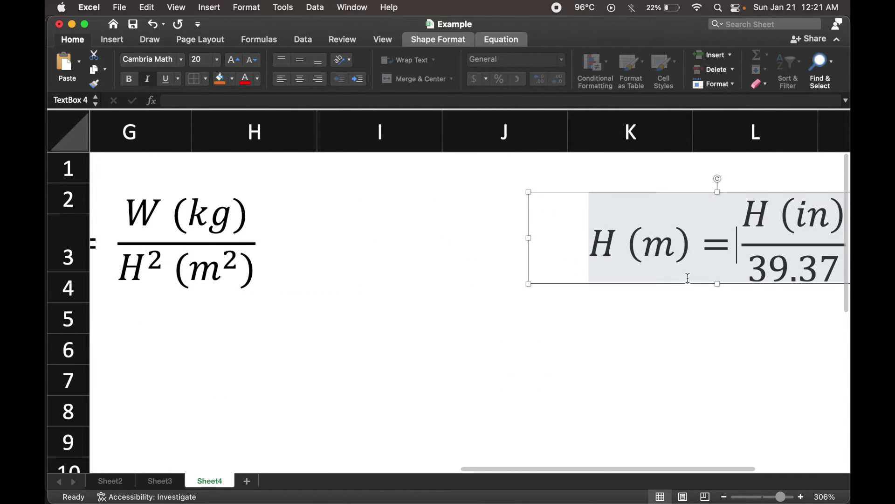
drag(687, 285, 243, 386)
scroll(242, 386, left, 14)
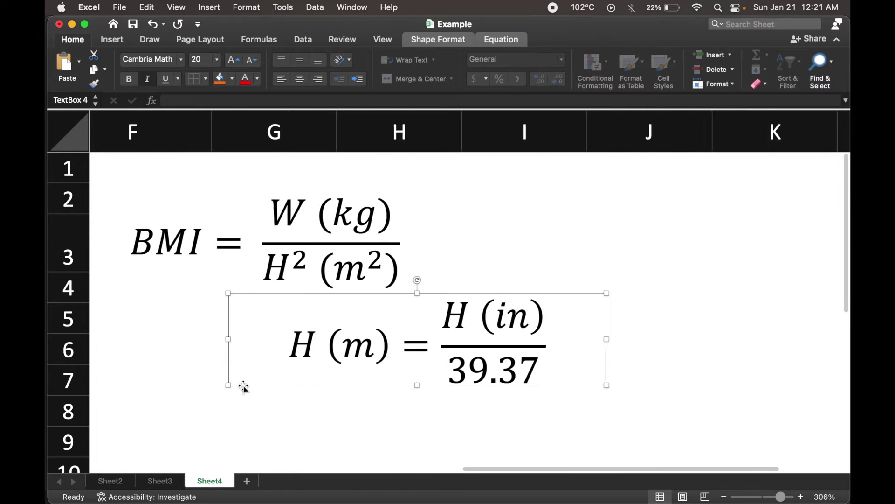
click(591, 388)
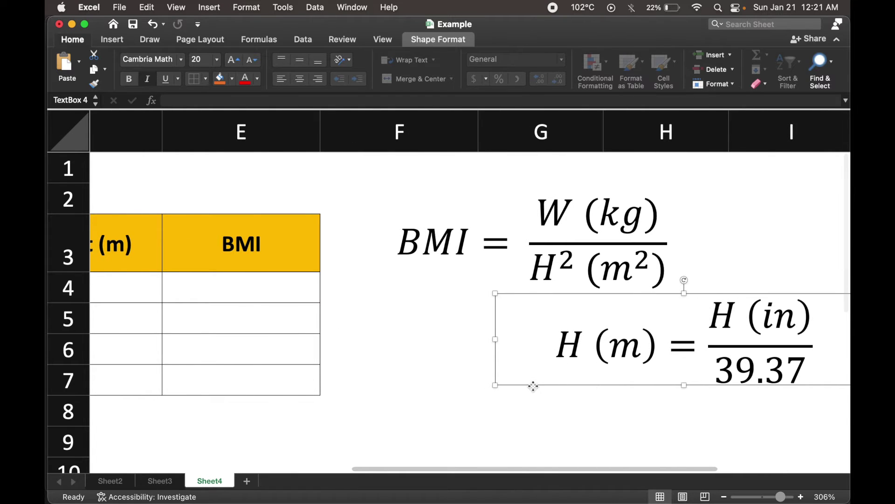
drag(591, 388, 427, 413)
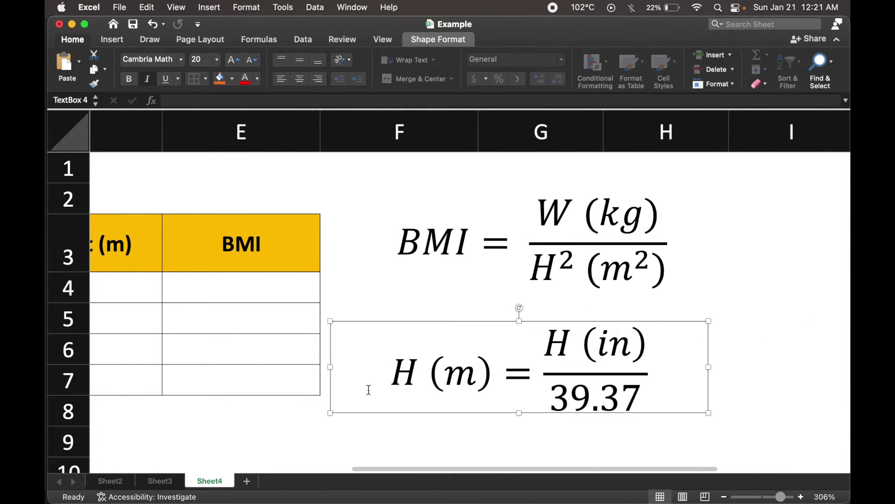
scroll(333, 373, left, 10)
scroll(334, 374, right, 5)
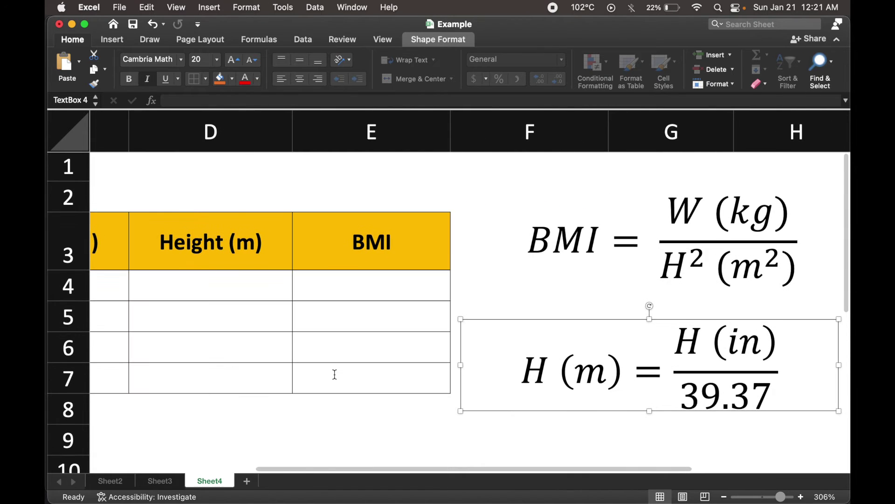
click(314, 414)
scroll(264, 397, down, 3)
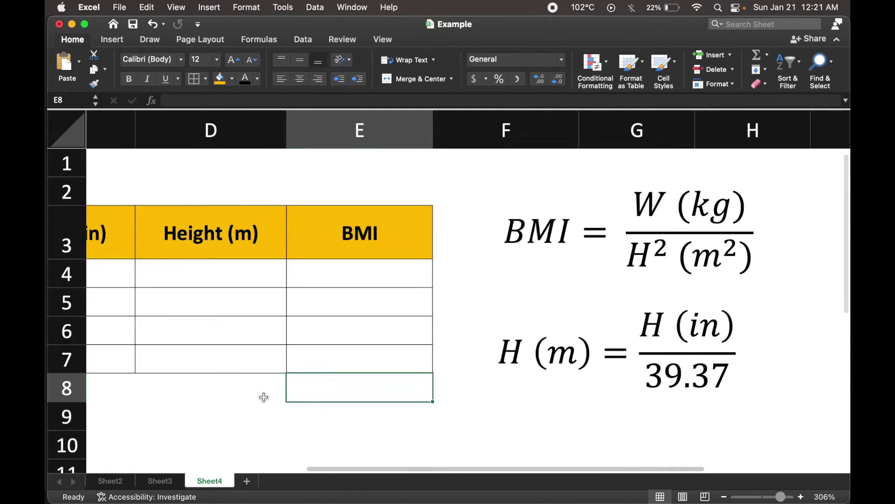
scroll(264, 397, left, 5)
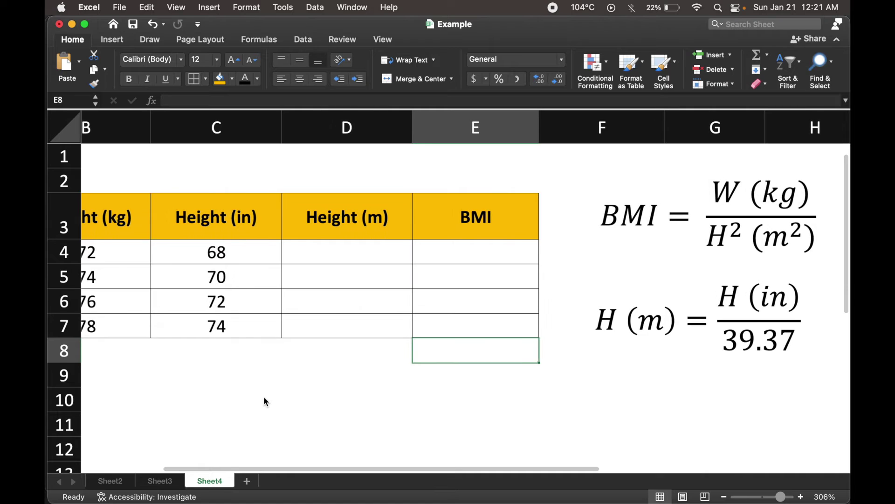
scroll(255, 281, right, 3)
scroll(245, 250, left, 5)
scroll(247, 253, right, 2)
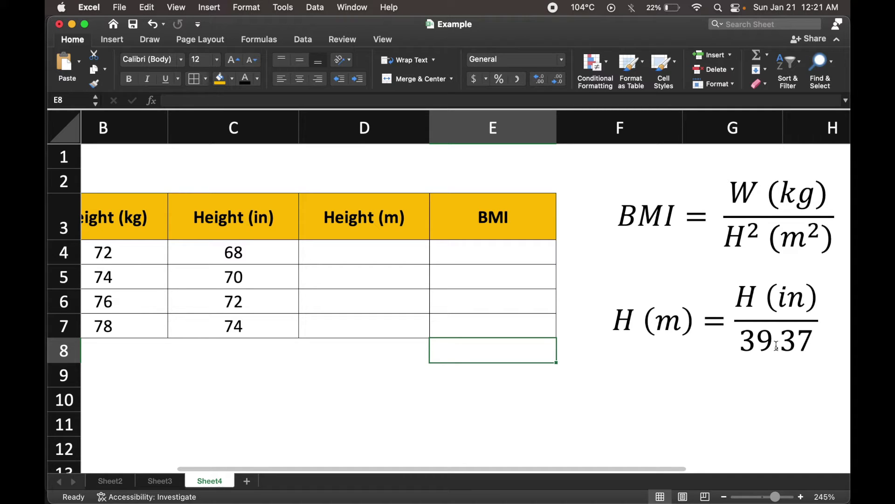
Step: Enter =C4/39.37 in D4 and fill it down to D7
click(344, 254)
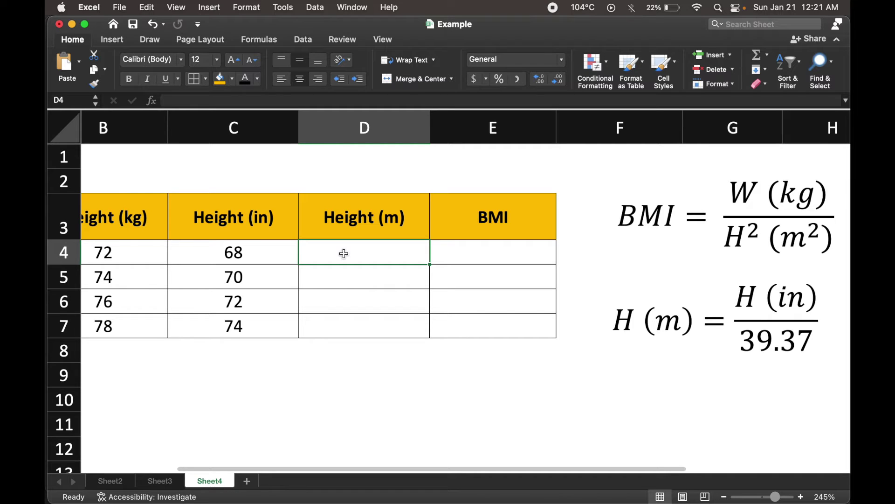
text(=)
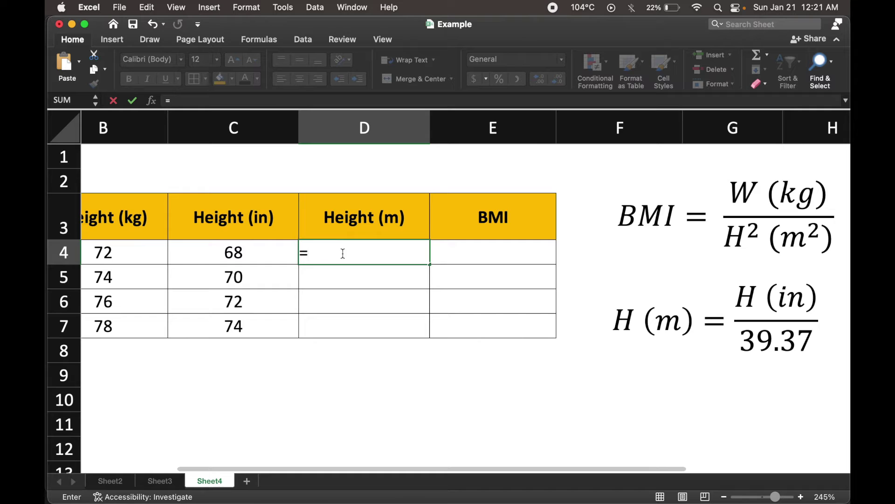
click(248, 252)
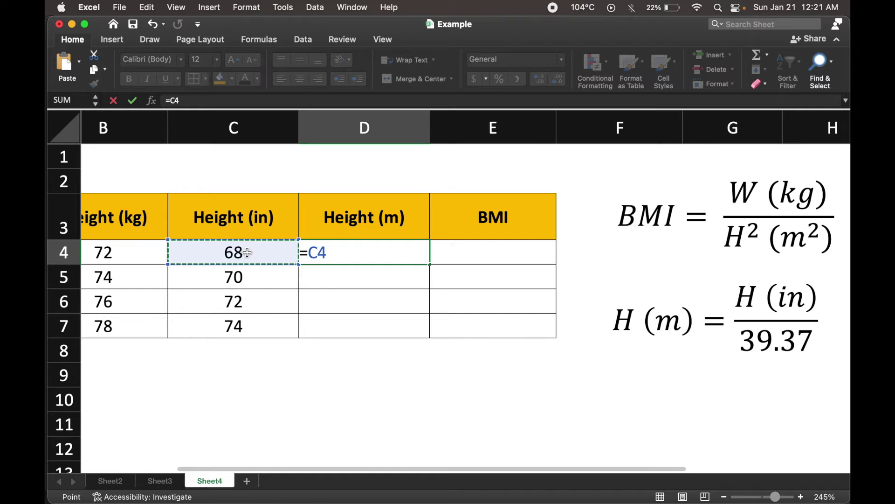
text(/)
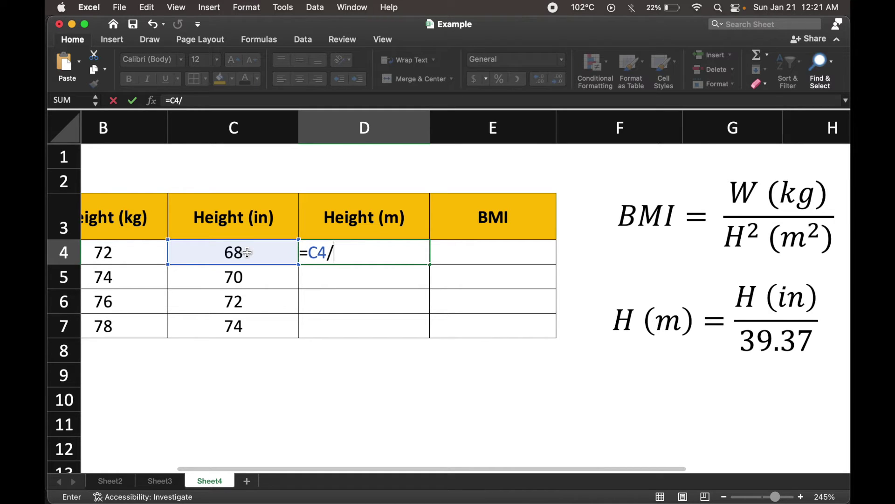
text(39.37)
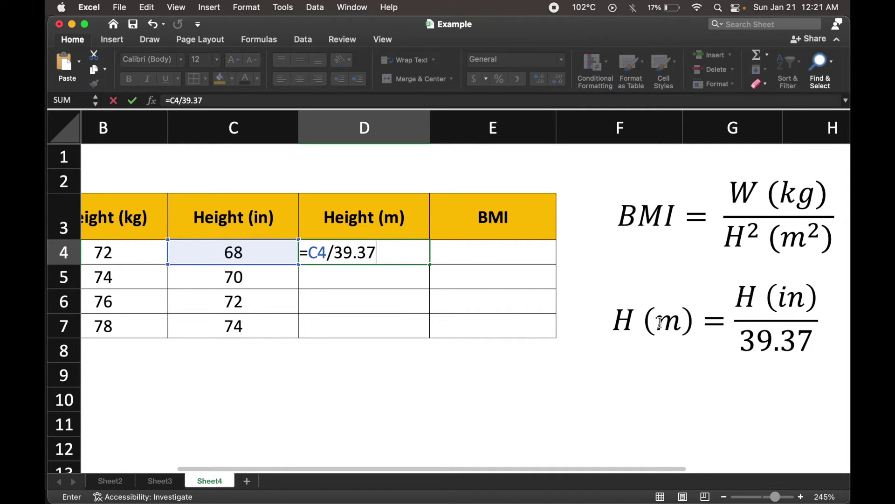
key(Return)
key(Up)
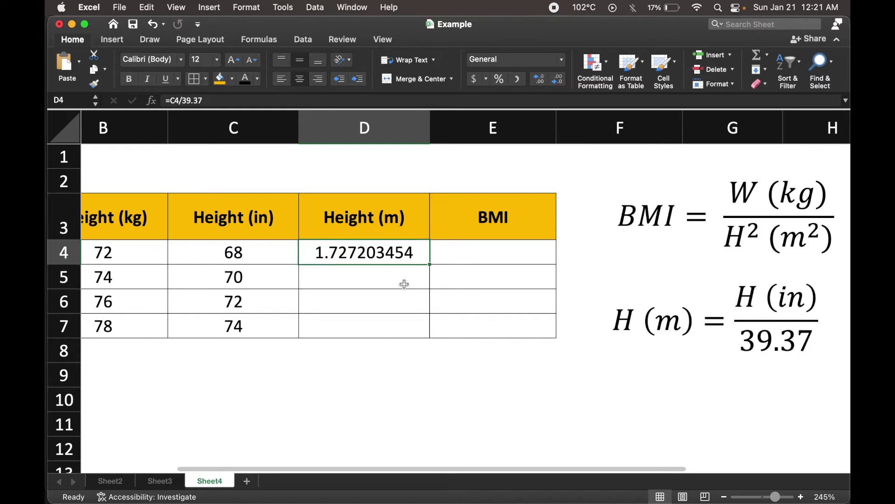
drag(429, 263, 424, 335)
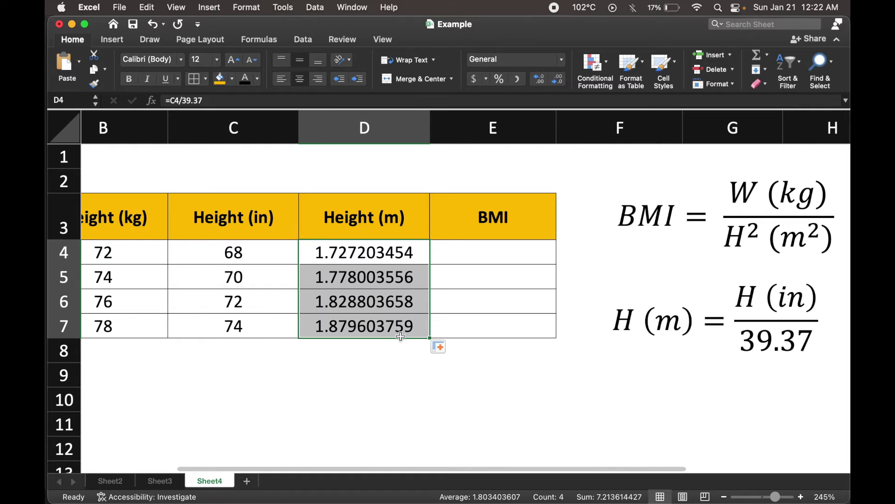
click(344, 368)
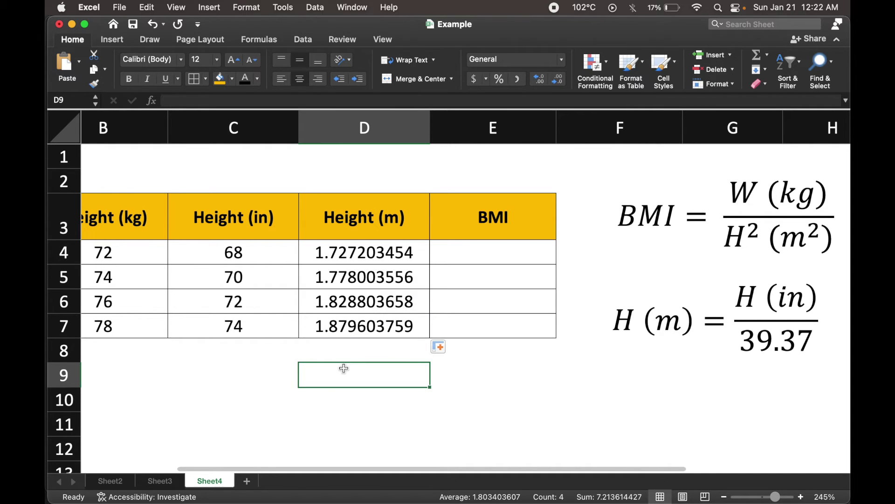
Step: Review and confirm the =C/39.37 conversion formulas in D5, D6 and D7
click(345, 276)
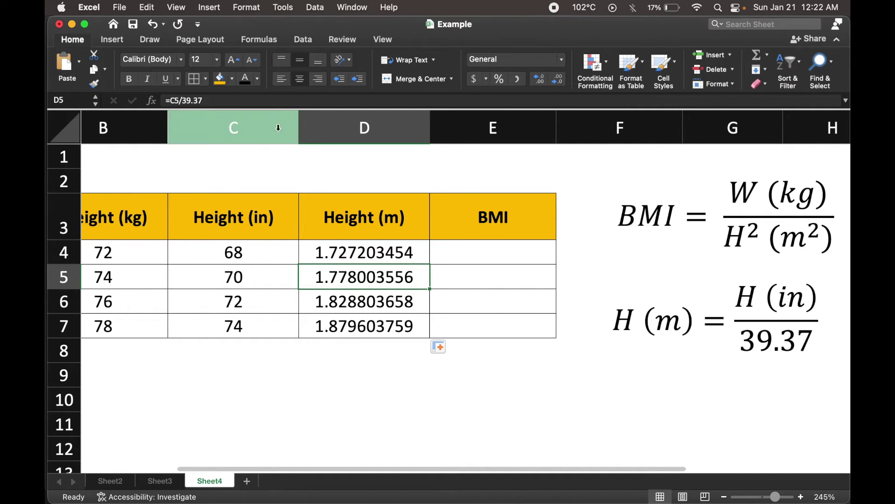
click(274, 102)
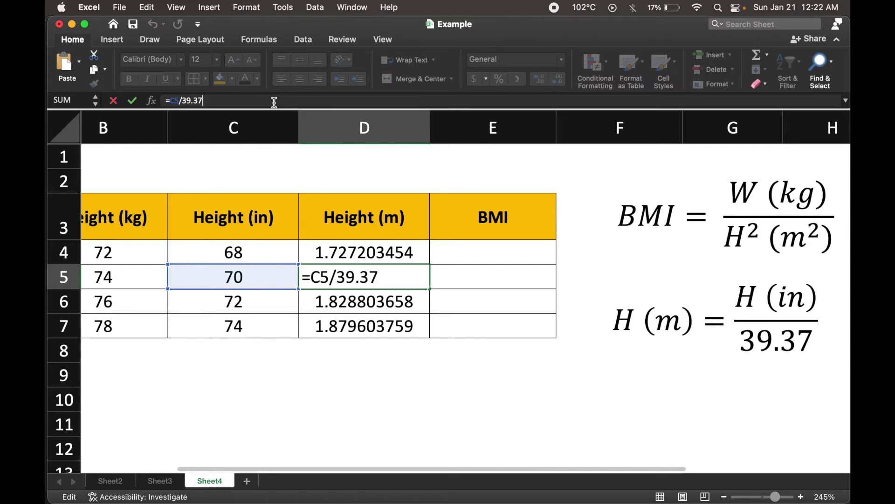
key(Return)
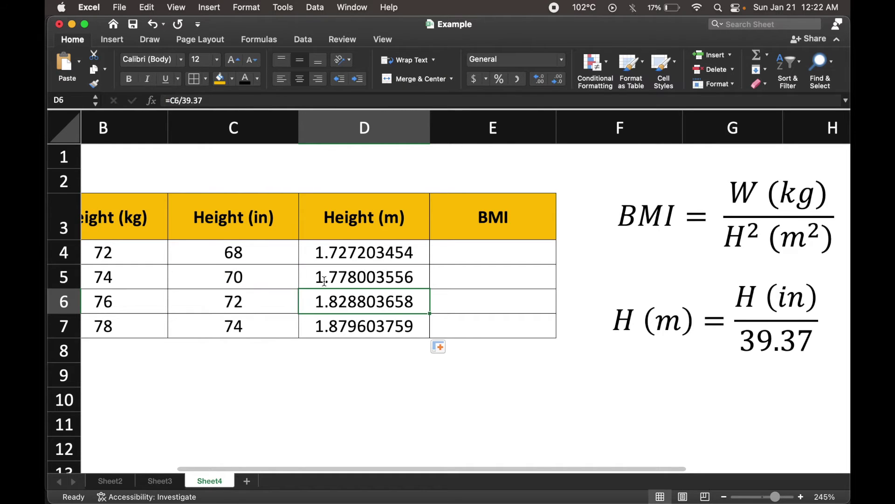
click(299, 99)
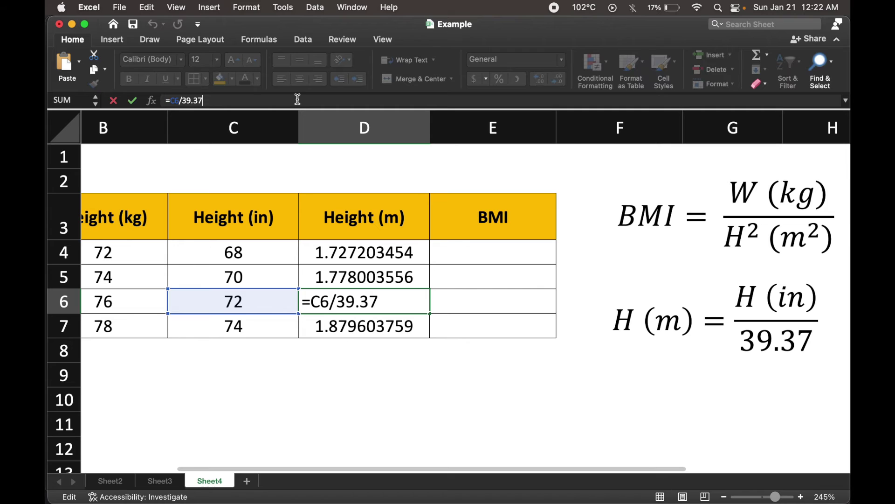
key(Return)
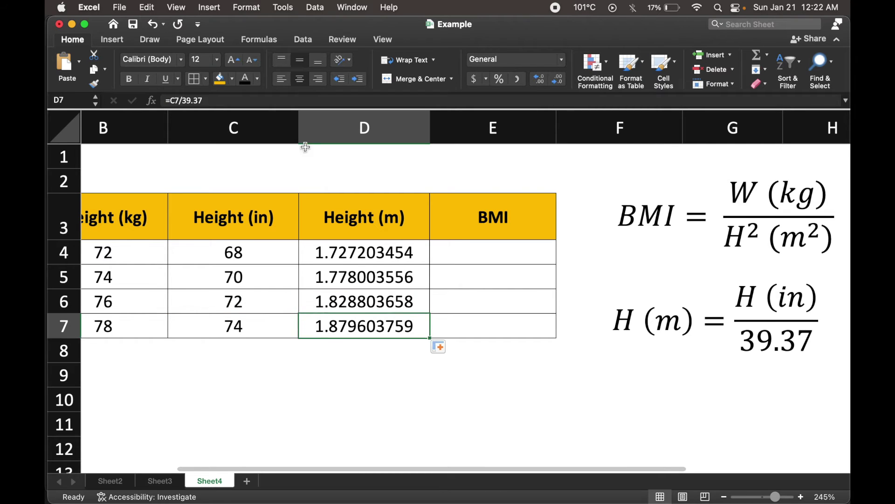
click(302, 98)
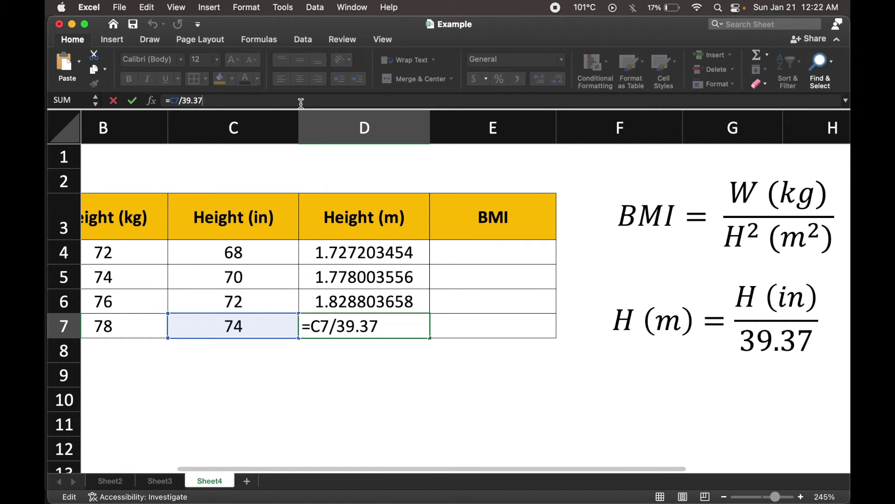
key(super+Return)
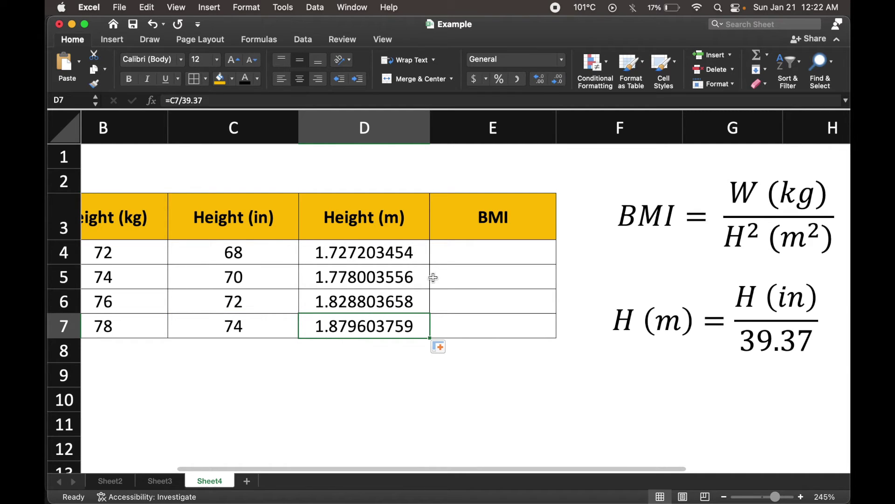
Step: Start the BMI formula in E4 as =(B4)/, dividing the weight in B4
click(468, 257)
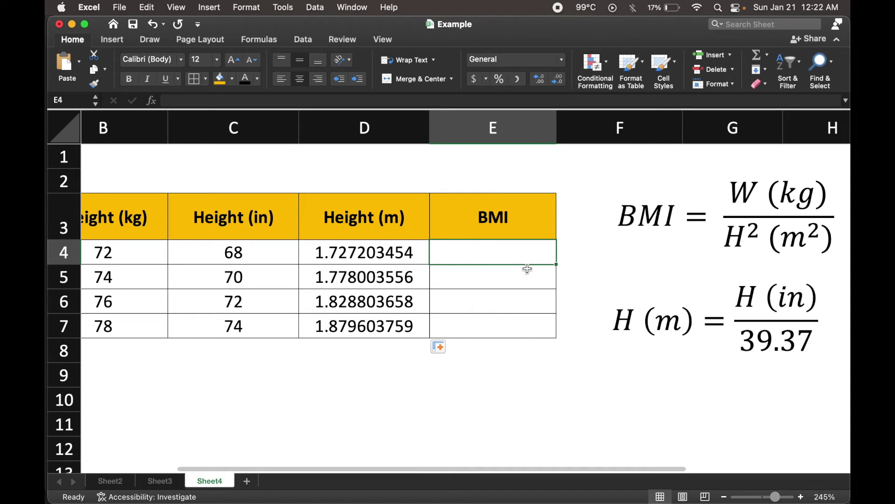
text(=)
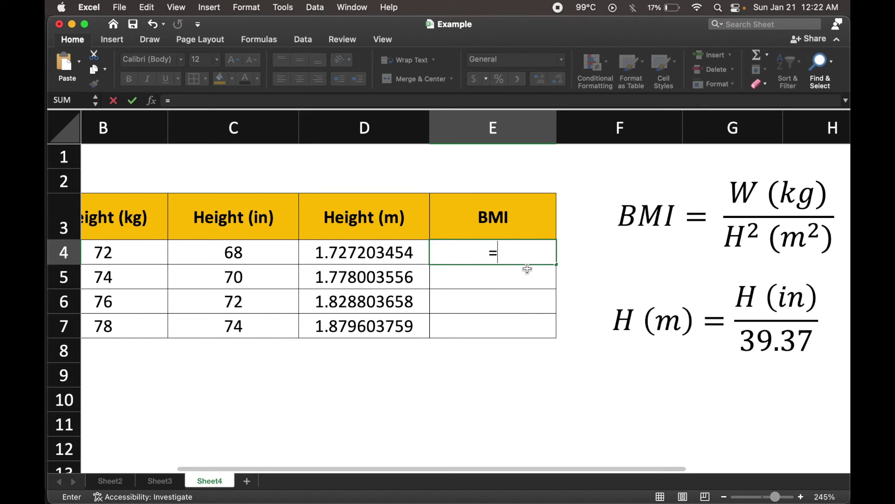
text(()
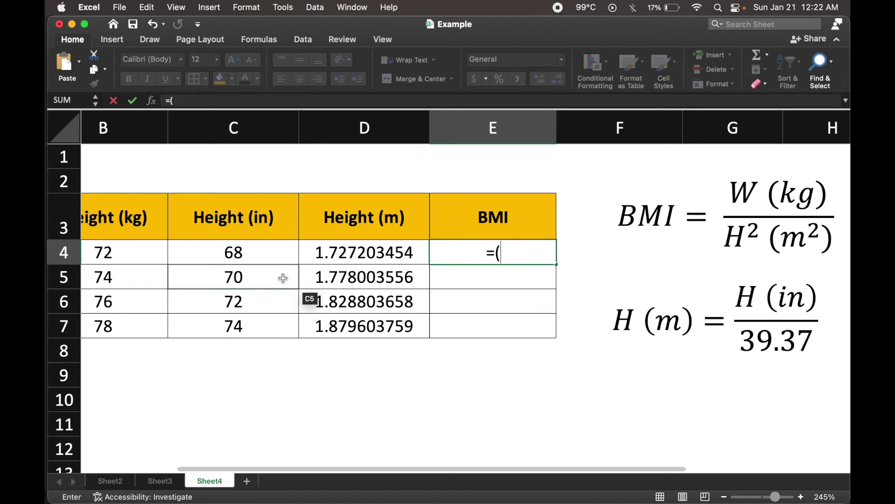
scroll(144, 260, left, 2)
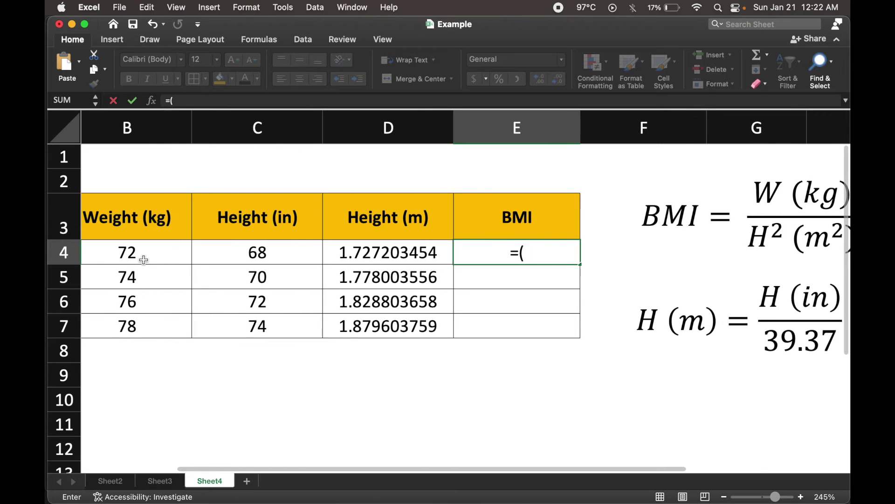
click(167, 254)
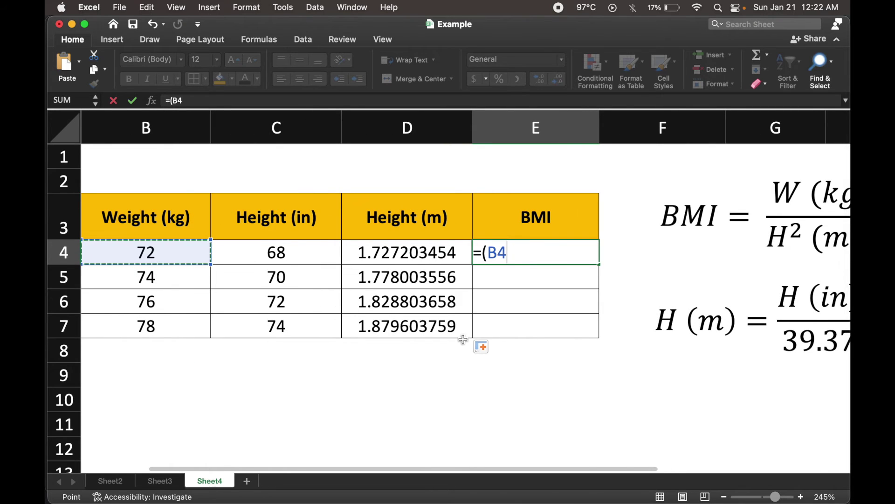
scroll(556, 373, right, 3)
scroll(557, 373, left, 3)
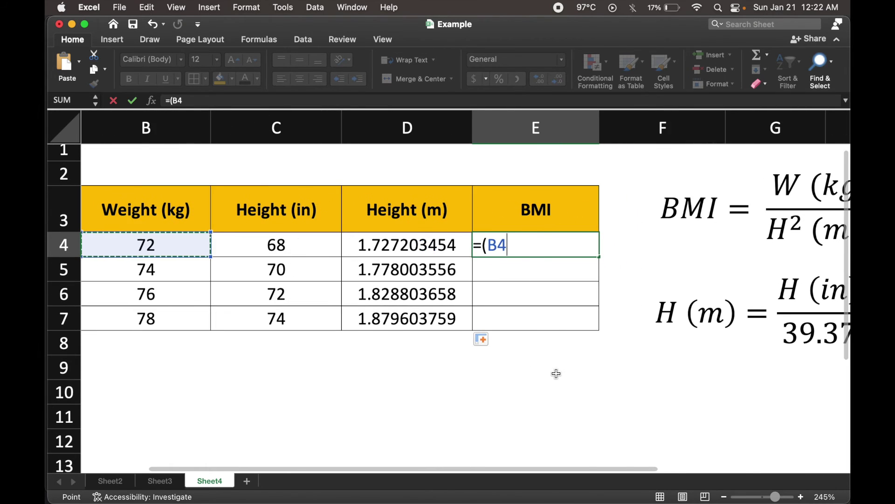
text())
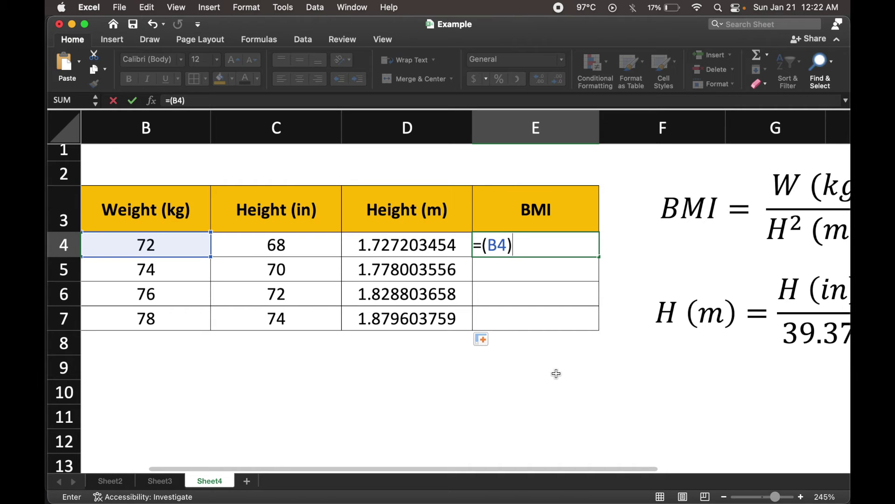
text(/)
Step: Complete E4 with (D4*D4) as the divisor, giving 24.13489983
scroll(557, 373, down, 3)
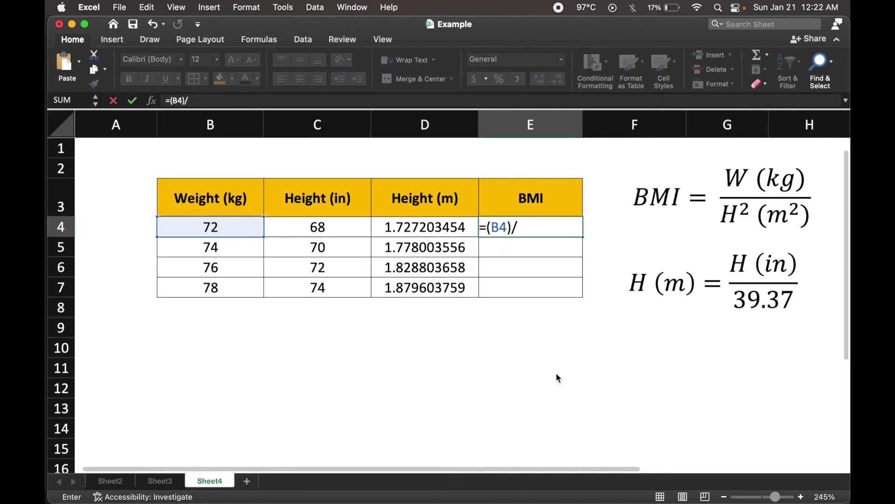
scroll(557, 375, down, 2)
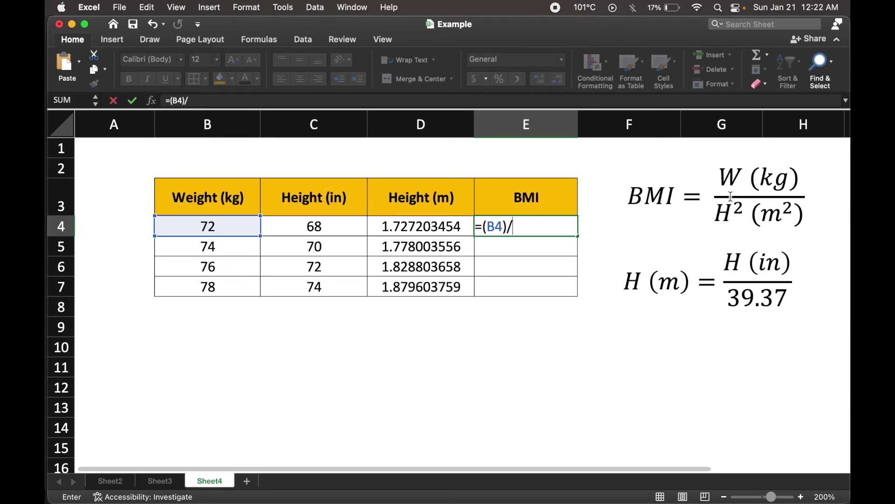
text(()
click(440, 226)
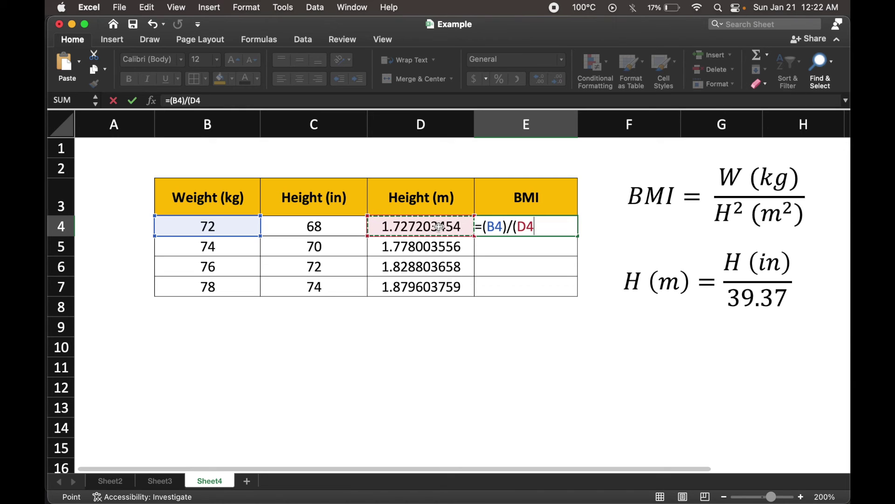
text(*)
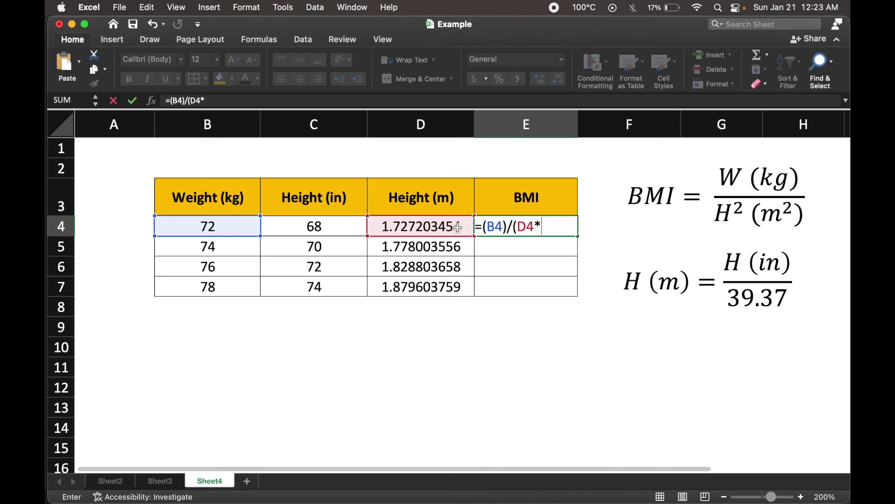
click(457, 227)
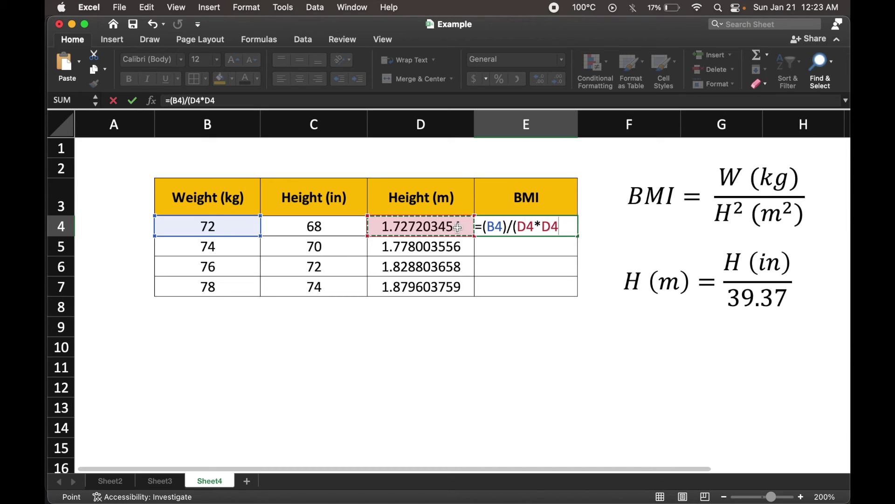
text())
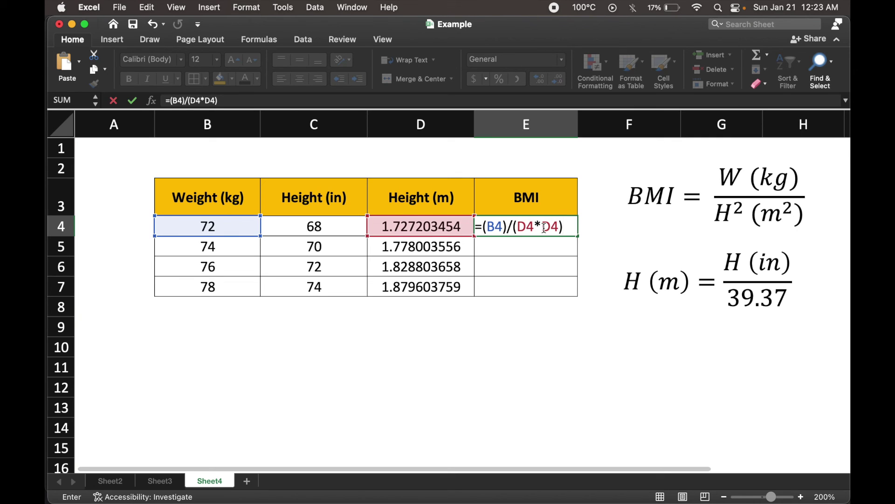
key(Return)
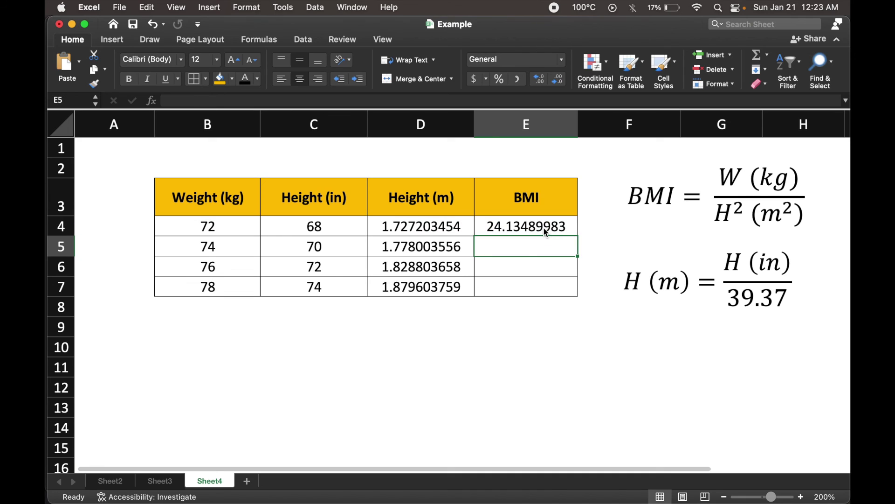
Step: Fill the E4 BMI formula down to E7, giving 23.40811645, 22.72371998 and 22.07811508
click(549, 220)
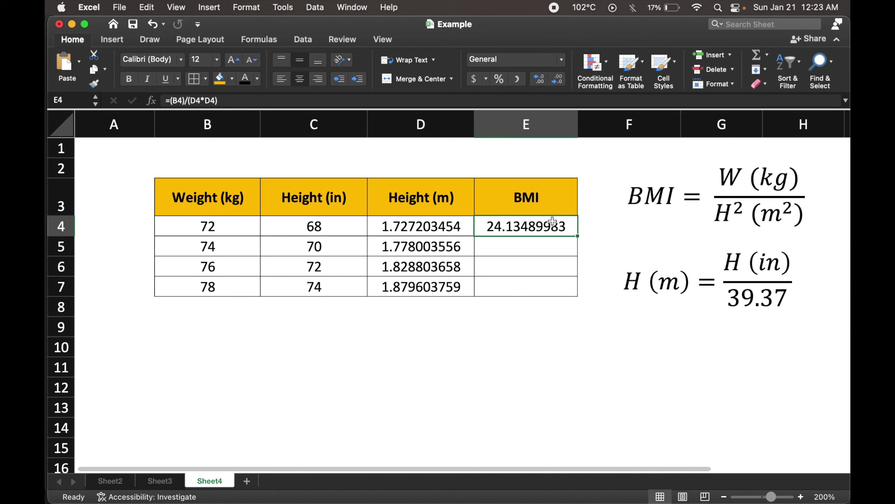
drag(578, 235, 577, 291)
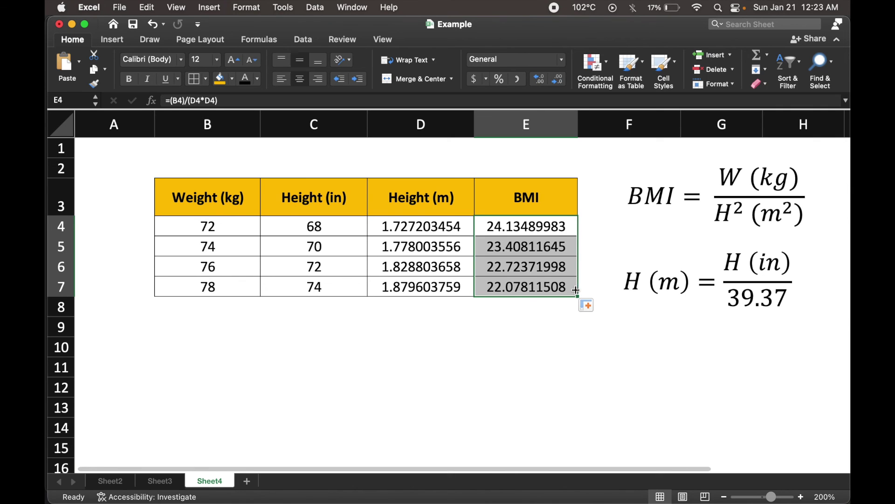
click(517, 354)
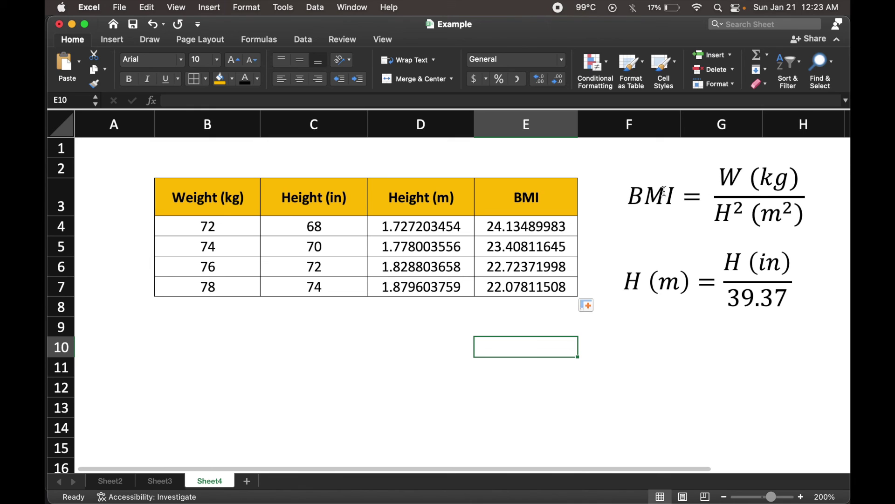
click(523, 227)
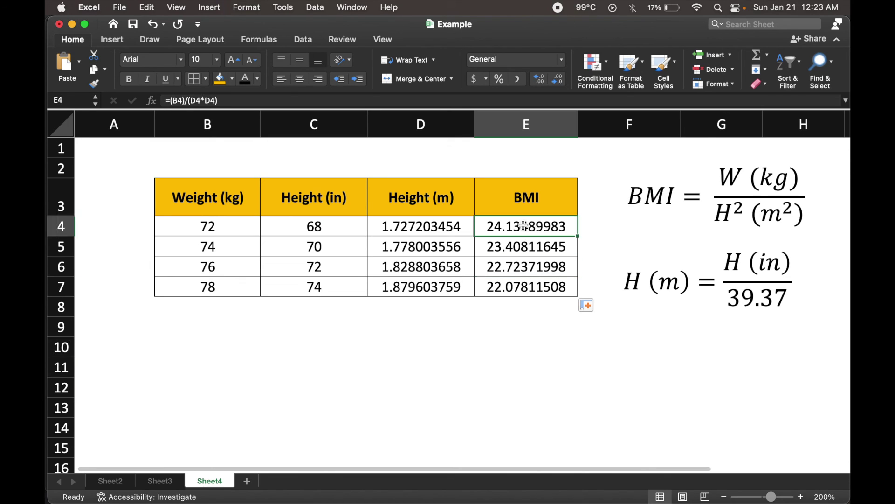
click(259, 100)
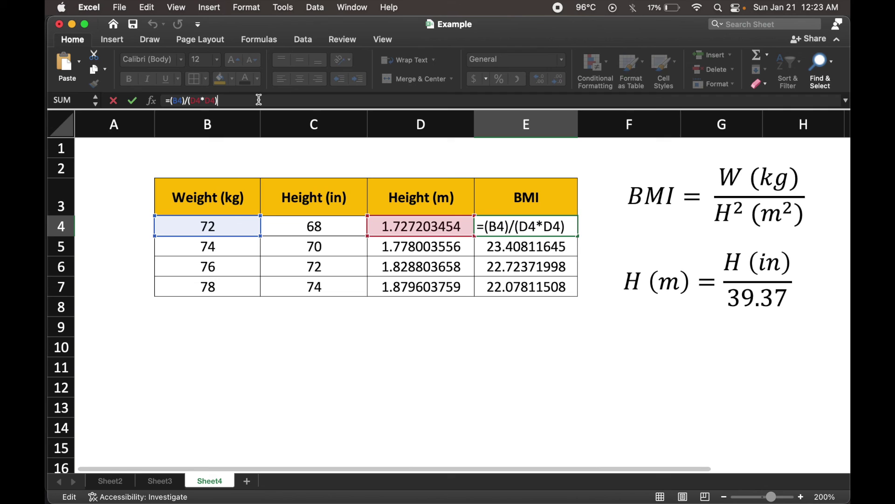
key(Return)
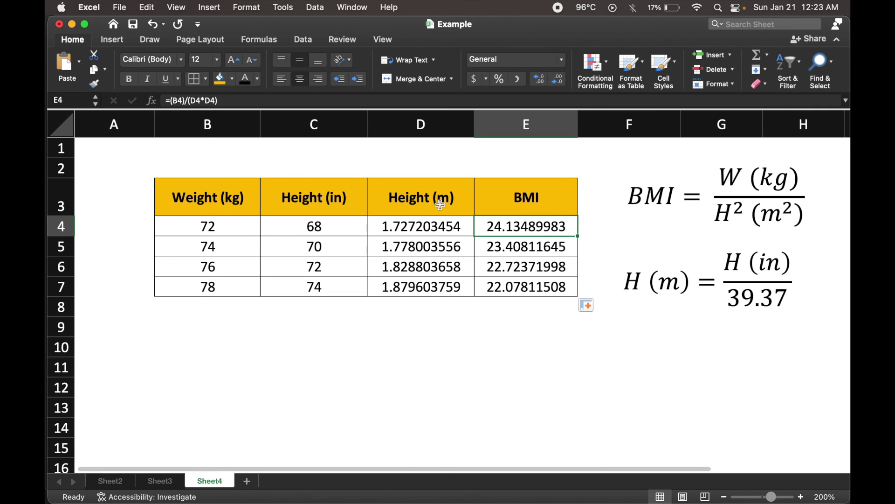